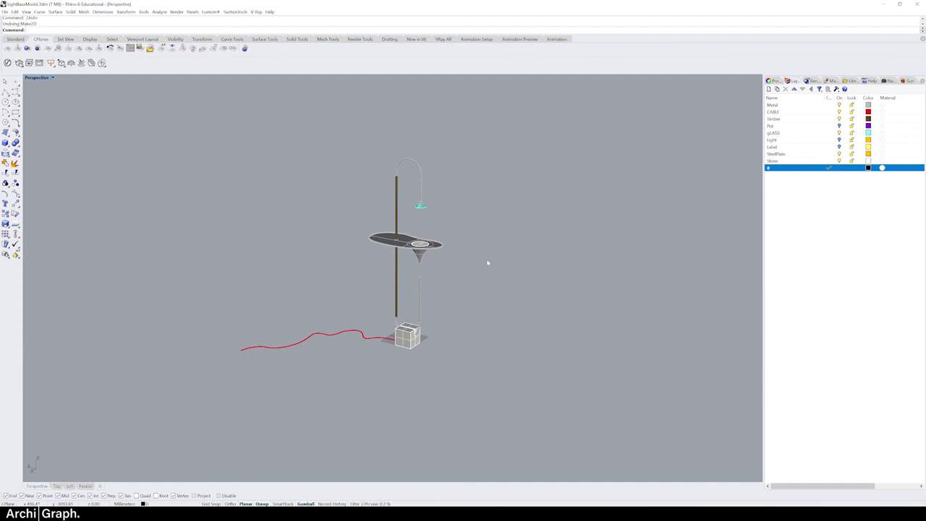
Window-select all the lamp objects in the scene
left_click_drag(667, 99, 96, 435)
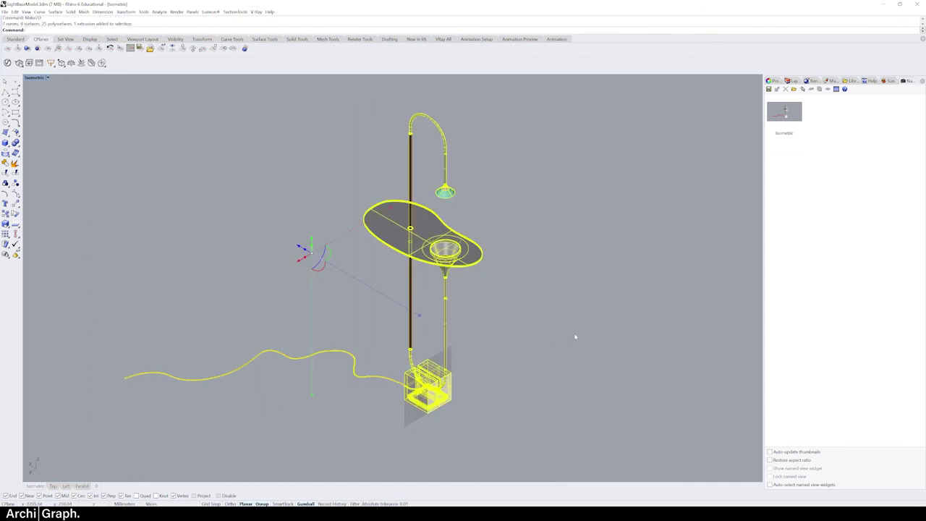
Run Make2D on the selected lamp and accept the default drawing options
type("Make2D")
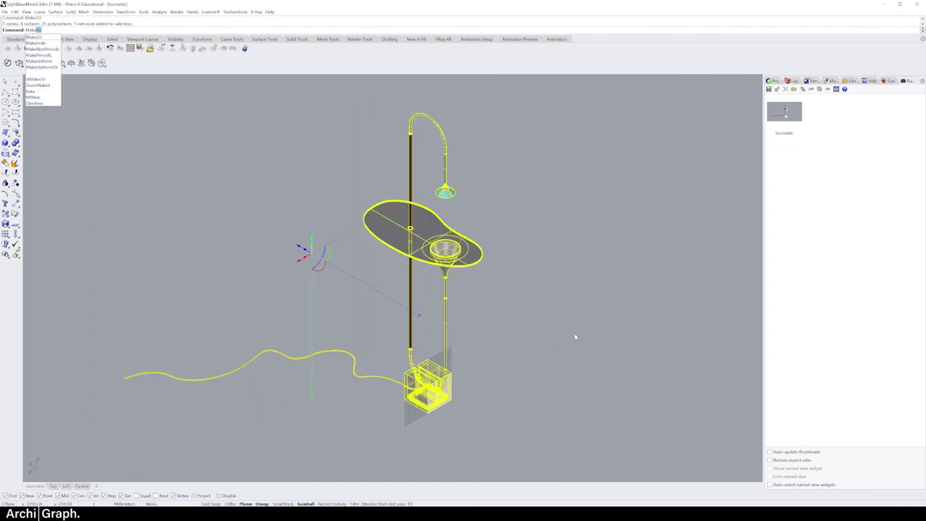
key("Return")
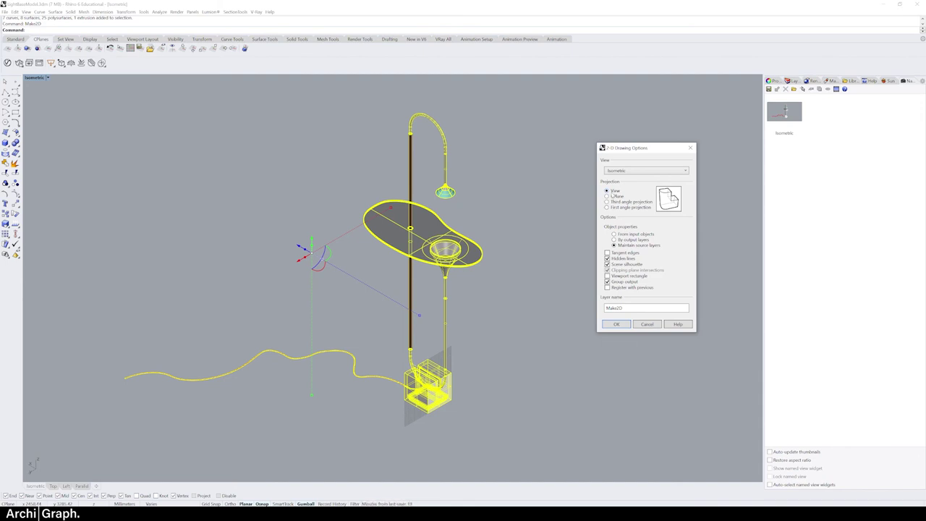
left_click(621, 324)
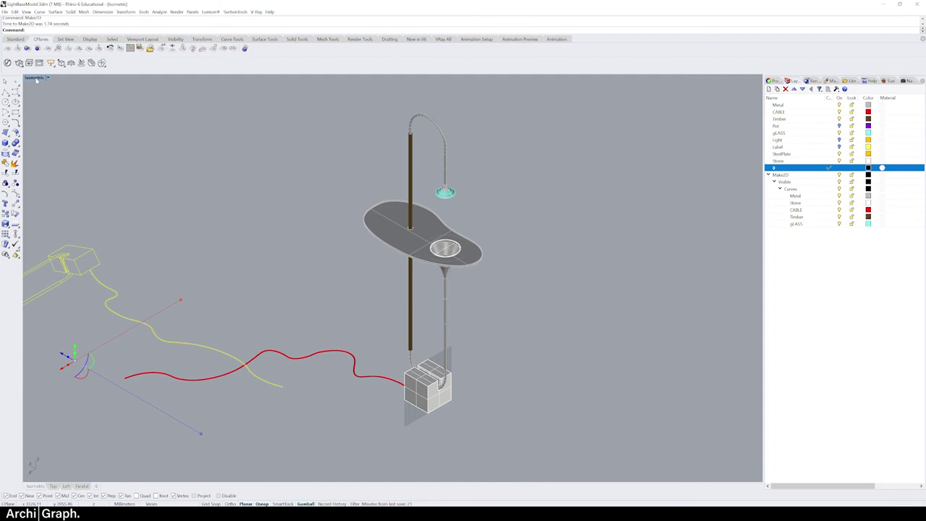
Maximize the Top viewport and move the lamp line drawing to the right
double_click(36, 77)
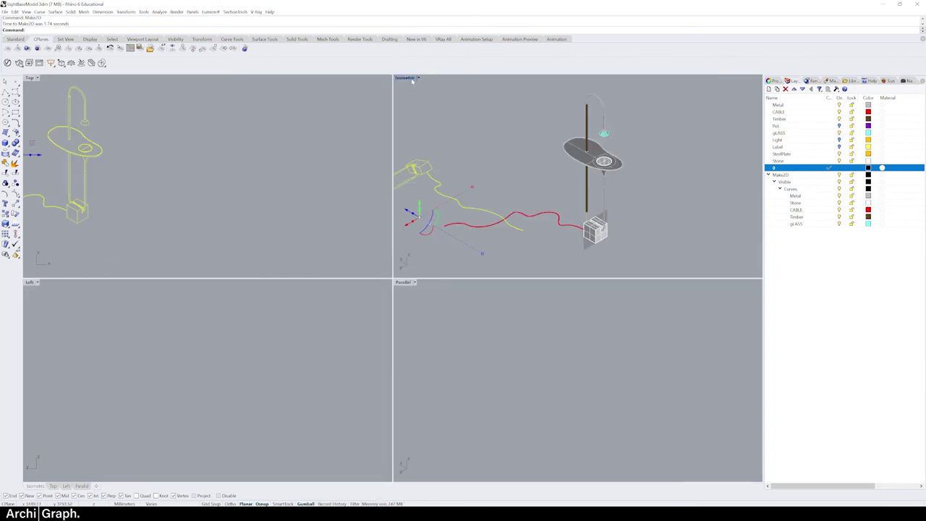
double_click(30, 77)
right_click_drag(209, 260, 470, 297)
left_click_drag(298, 264, 495, 247)
key("Escape")
left_click(513, 324)
right_click_drag(517, 265, 439, 290)
Group the lamp drawing and cable curves into one object and verify the group
left_click_drag(630, 114, 251, 436)
type("Join")
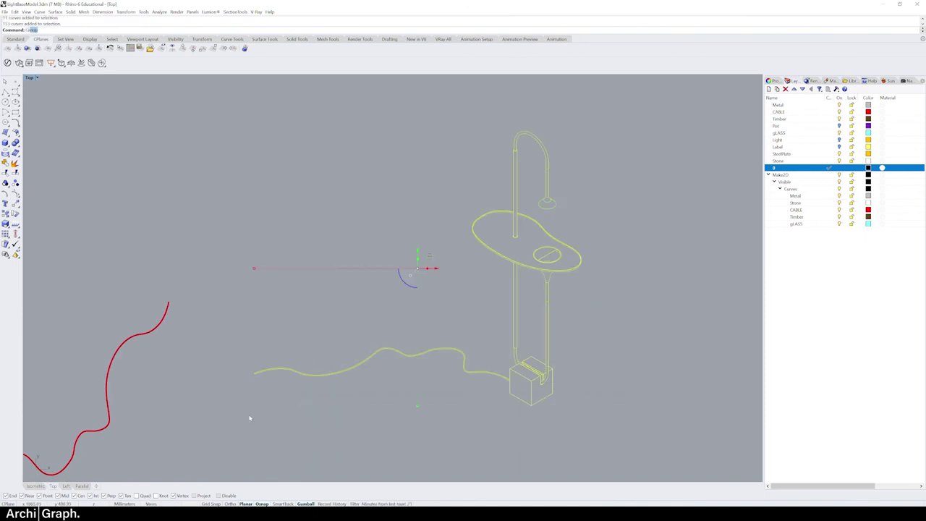
type("r")
key("Return")
left_click(533, 314)
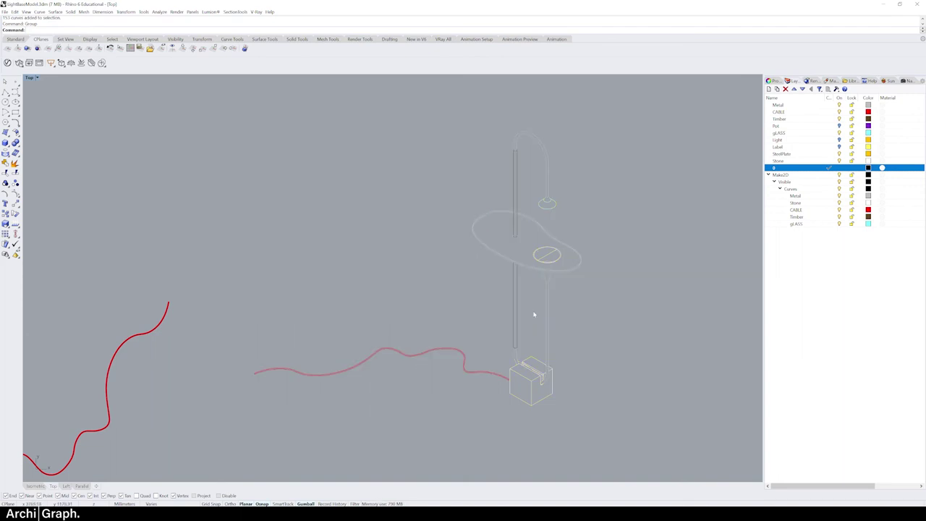
left_click(546, 261)
left_click(507, 238)
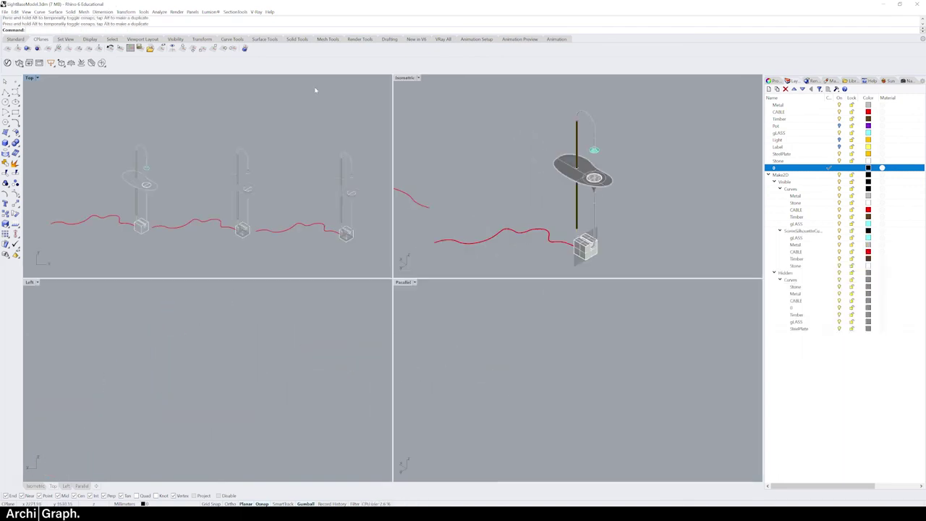
Crossing-select all three line drawings and cables in the Top view
left_click_drag(366, 95, 123, 253)
left_click_drag(364, 102, 85, 249)
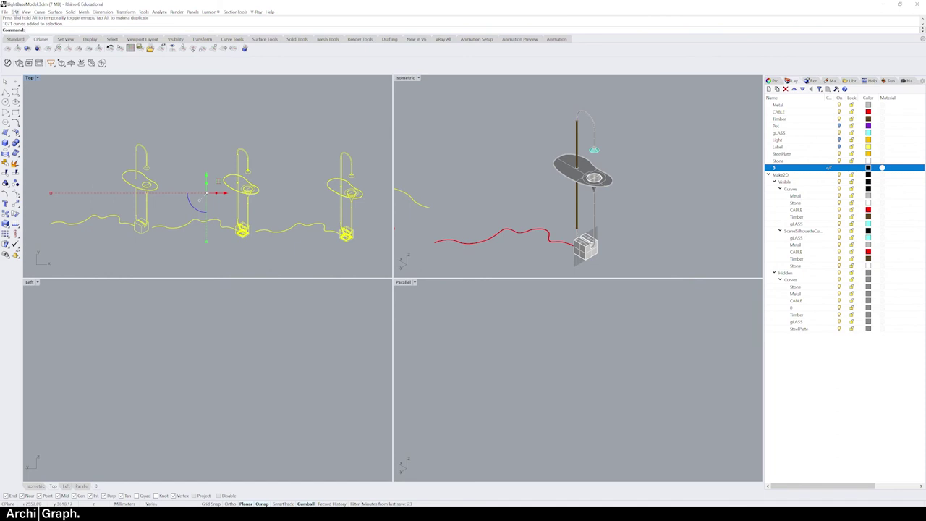
left_click(279, 130)
left_click_drag(376, 82, 86, 257)
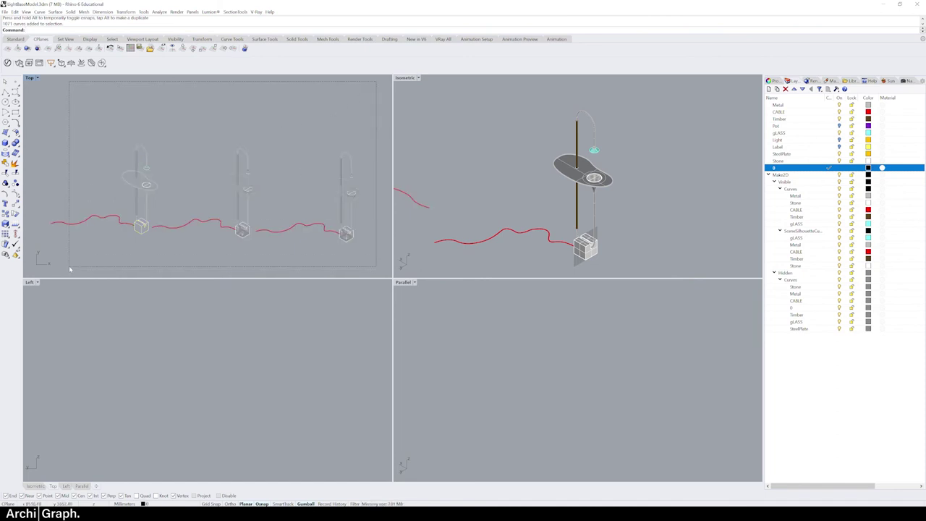
Start File > Export Selected with PDF (*.pdf) as the file type
left_click(5, 12)
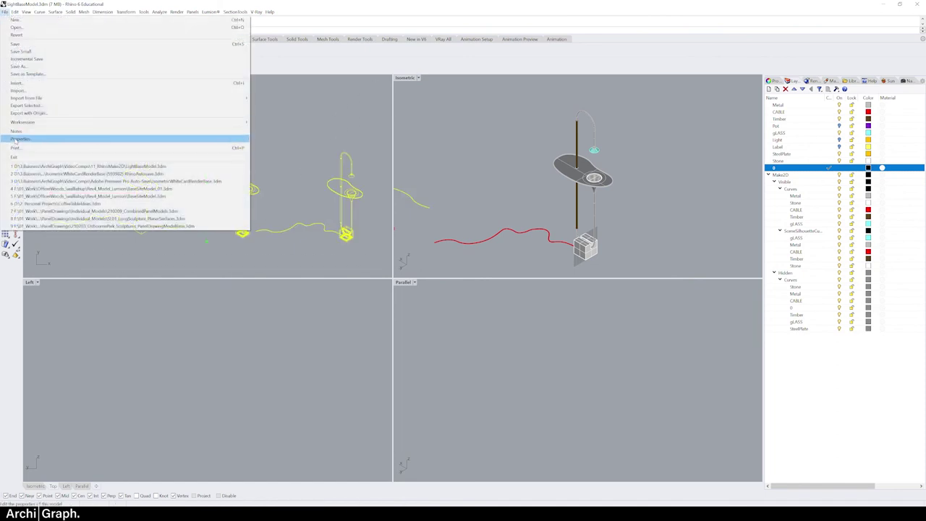
left_click(29, 106)
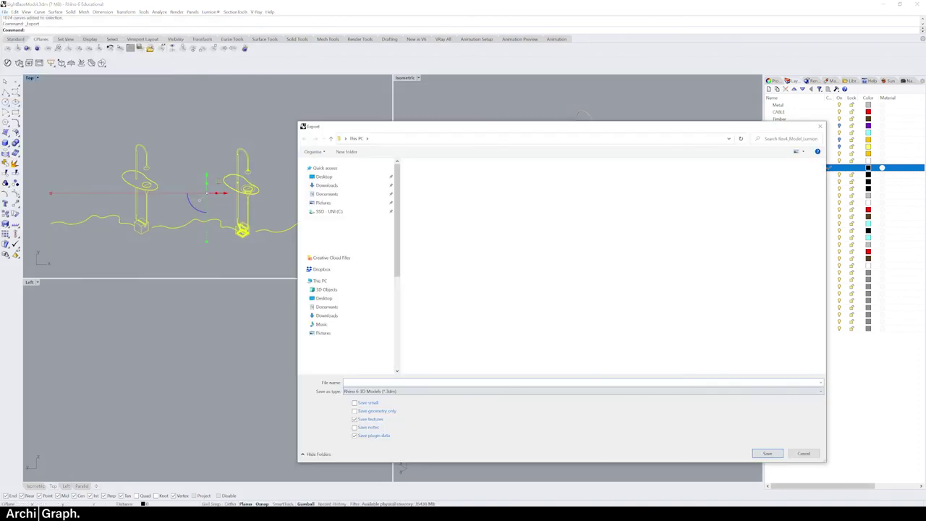
left_click(396, 391)
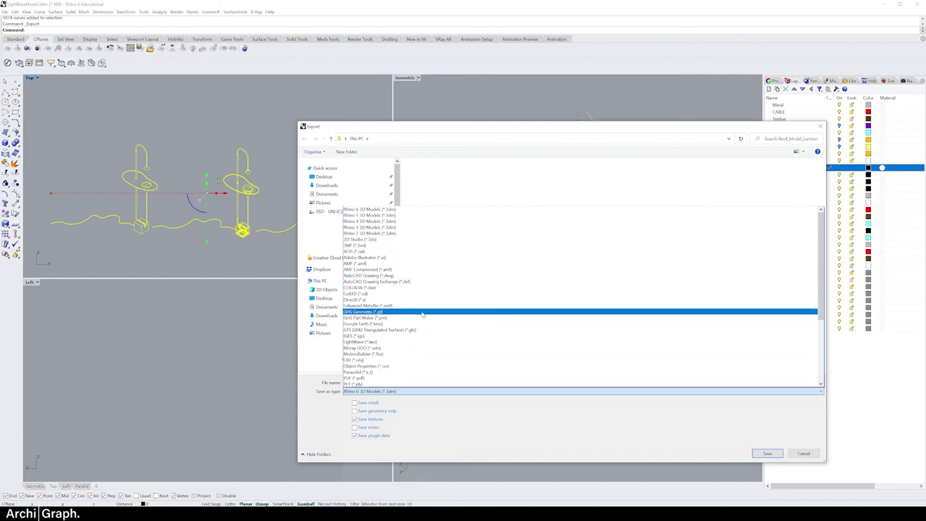
scroll(413, 320, "down", 2)
scroll(413, 320, "down", 1)
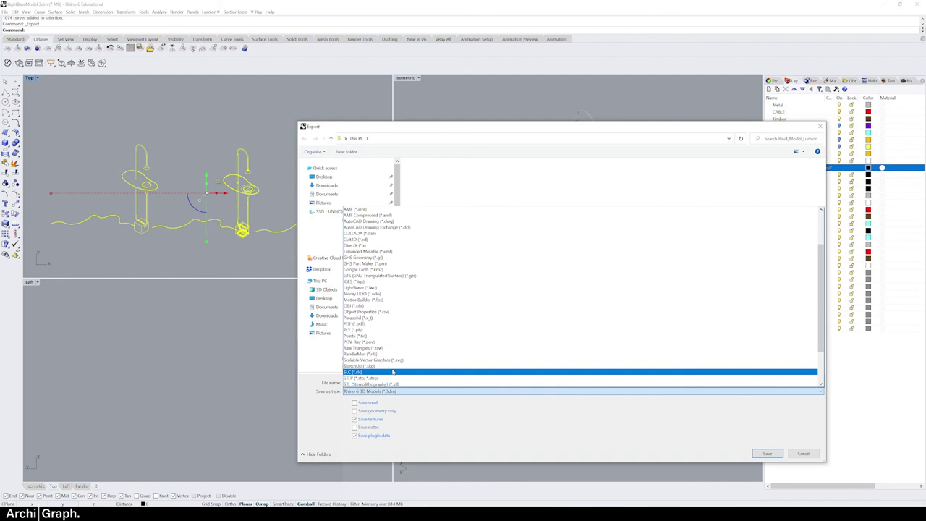
left_click(361, 324)
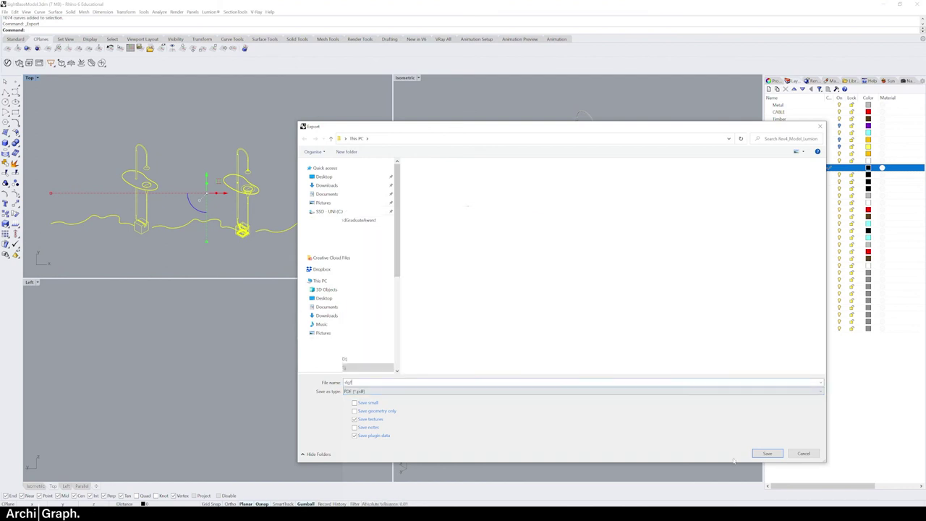
Save the export as an A4 (210mm x 297mm) portrait PDF at 300 dots per inch
left_click(767, 453)
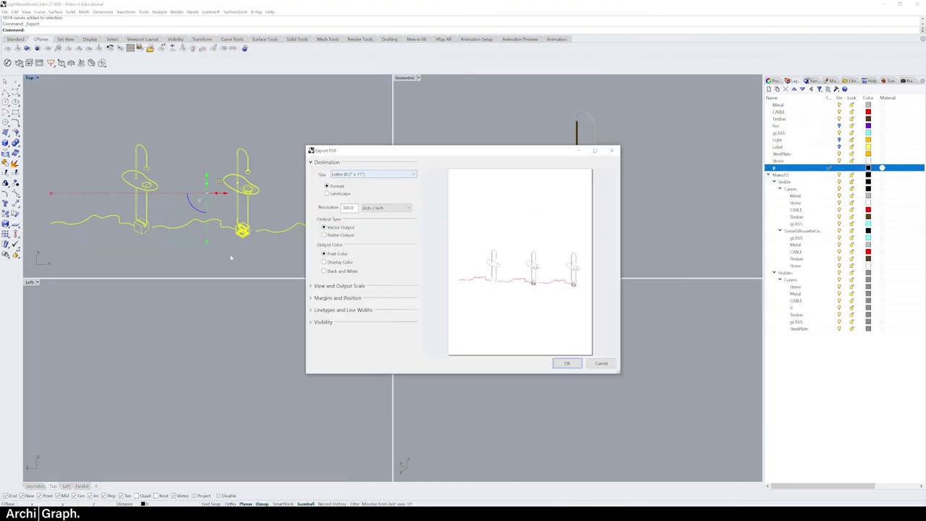
left_click(391, 175)
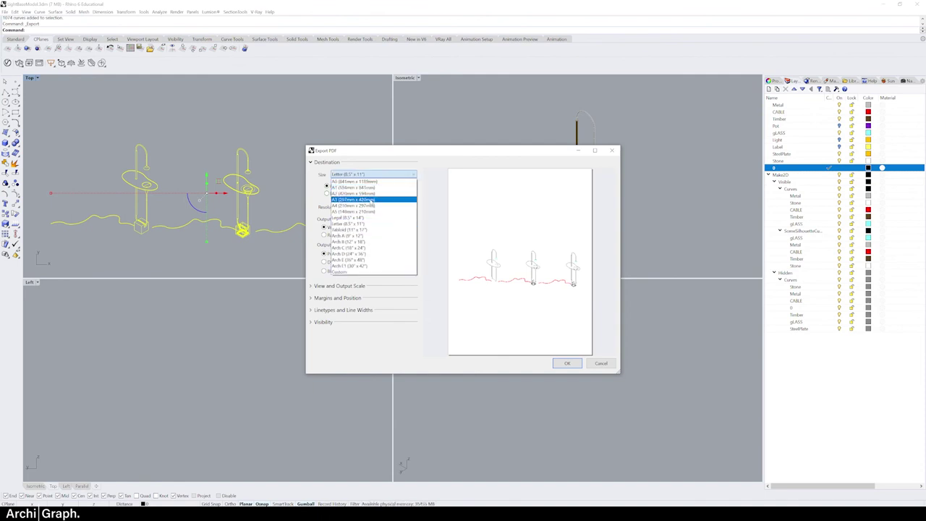
left_click(383, 206)
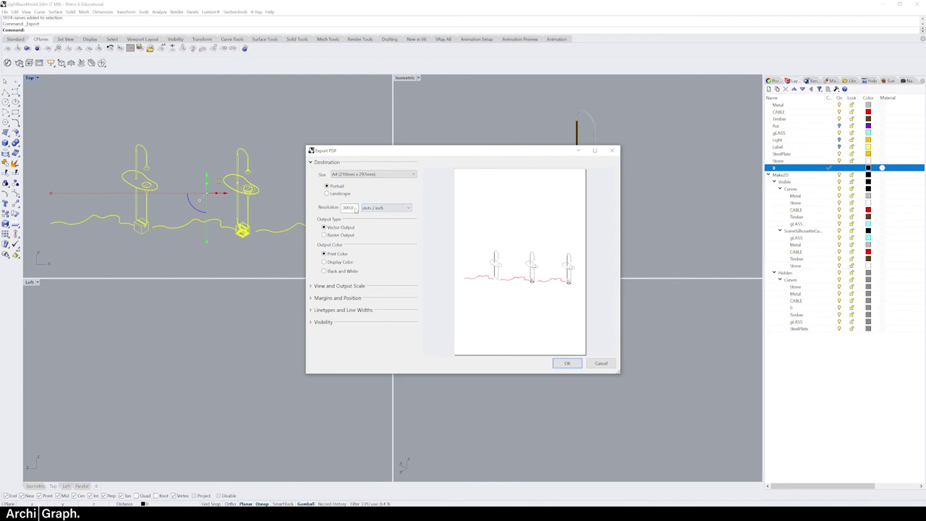
left_click(381, 209)
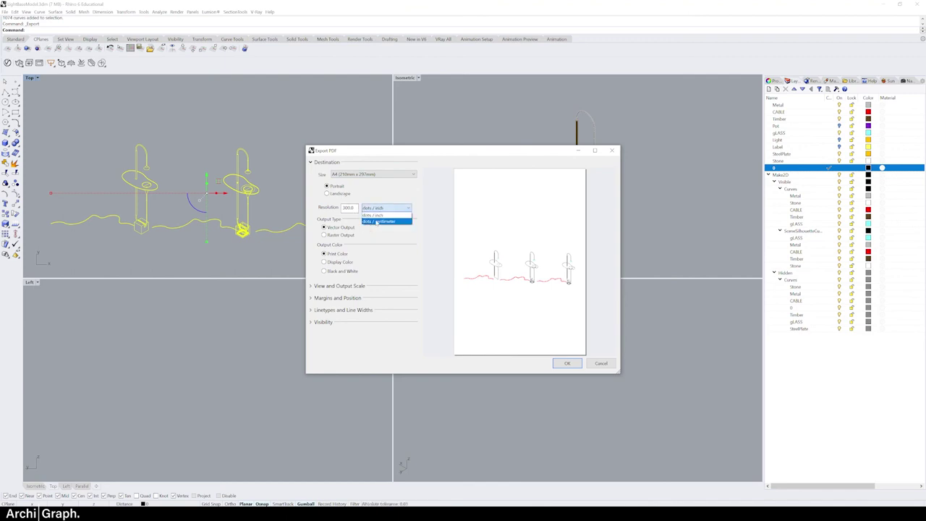
left_click(372, 215)
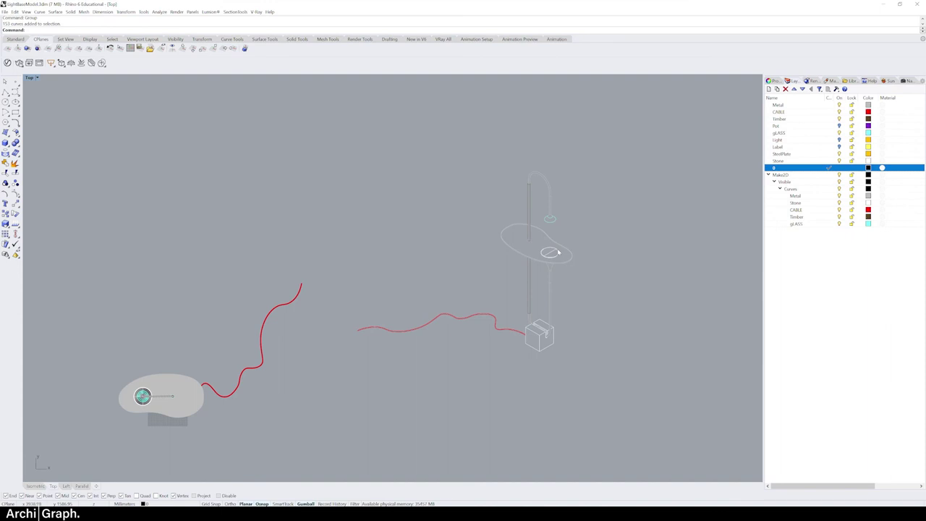
Restore the four-viewport layout and pan the Top view to frame the lamp drawing
scroll(549, 252, "down", 2)
scroll(549, 252, "up", 4)
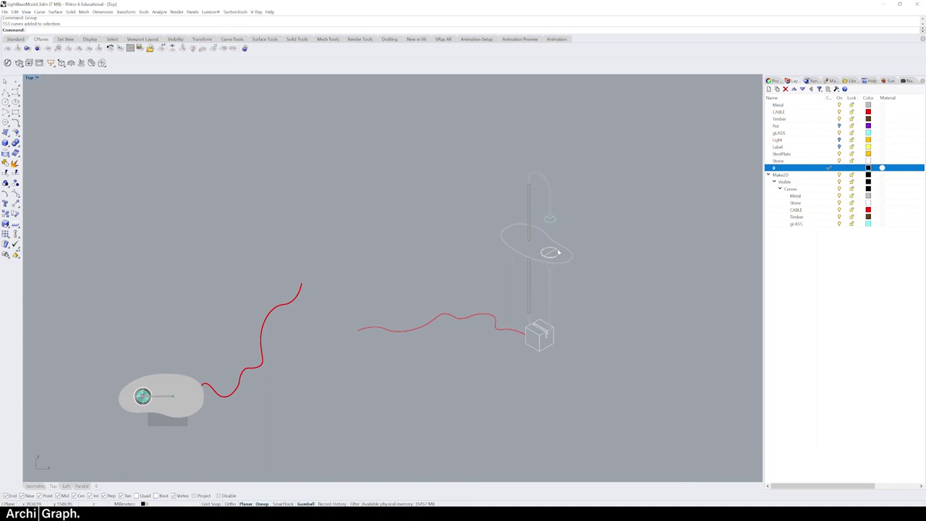
double_click(30, 77)
right_click_drag(288, 149, 248, 159)
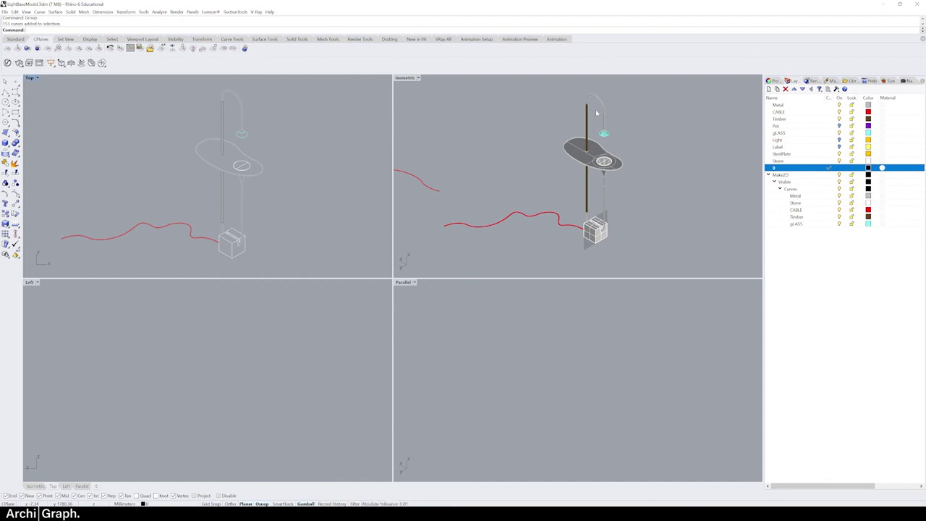
Make2D the selected lamp and cable from the Isometric view with hidden lines included
left_click_drag(696, 87, 476, 303)
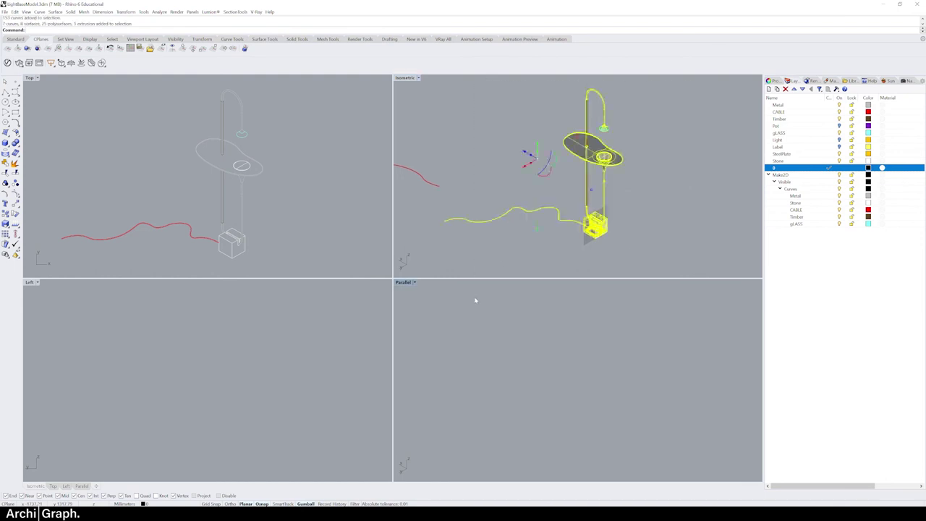
left_click(426, 172)
type("Make2D")
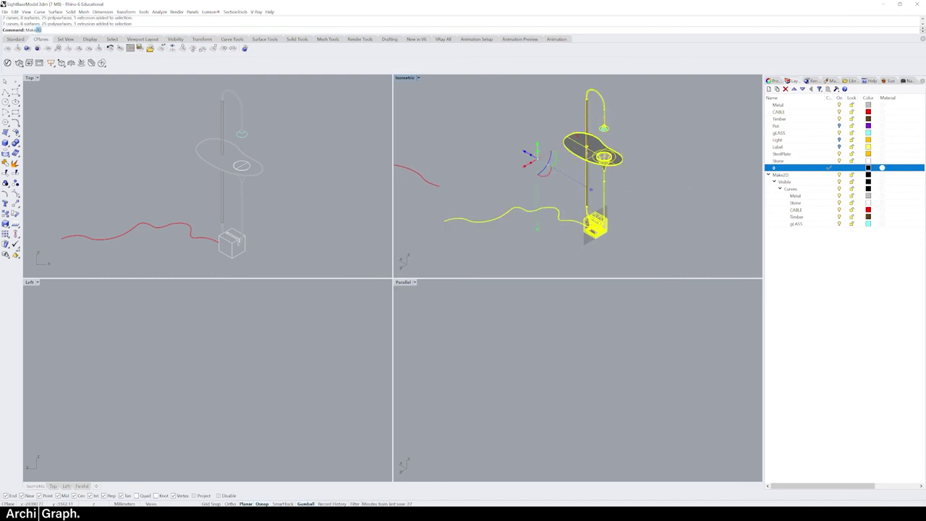
key("Return")
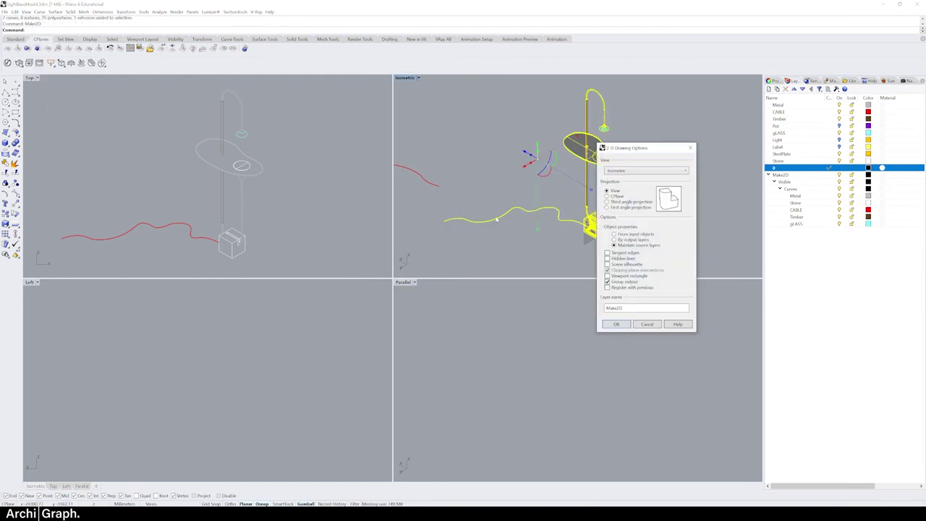
left_click(608, 258)
left_click(616, 324)
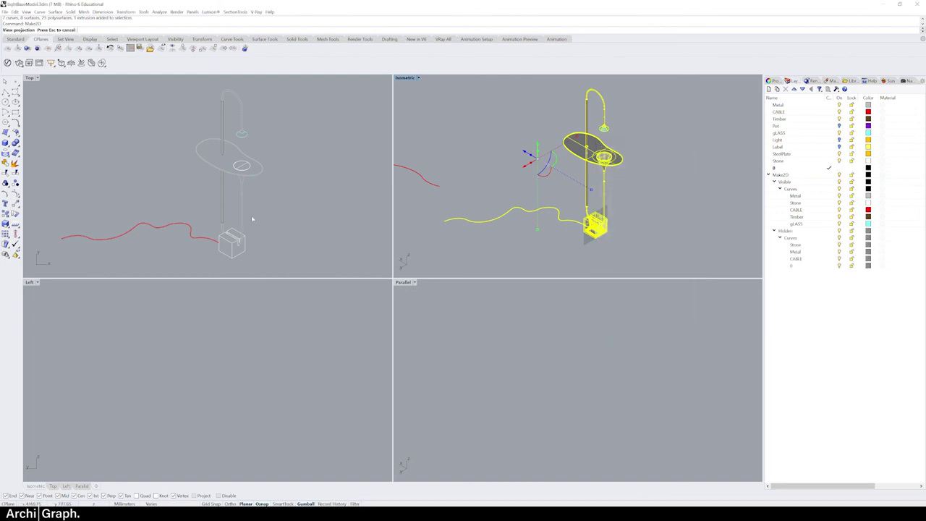
Move the new drawing beside the lamp model, inspect its curves, and restore four viewports
scroll(83, 177, "up", 2)
scroll(84, 177, "down", 4)
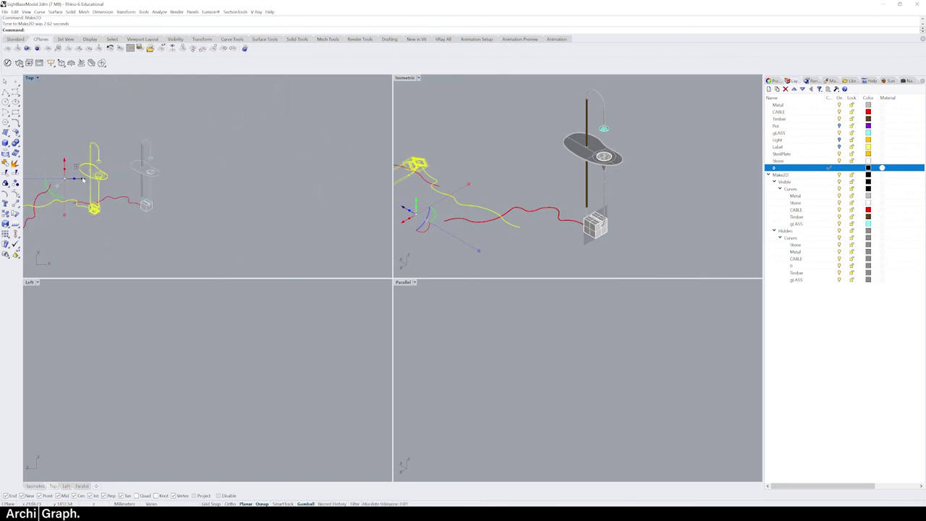
left_click_drag(83, 177, 210, 174)
left_click(206, 167)
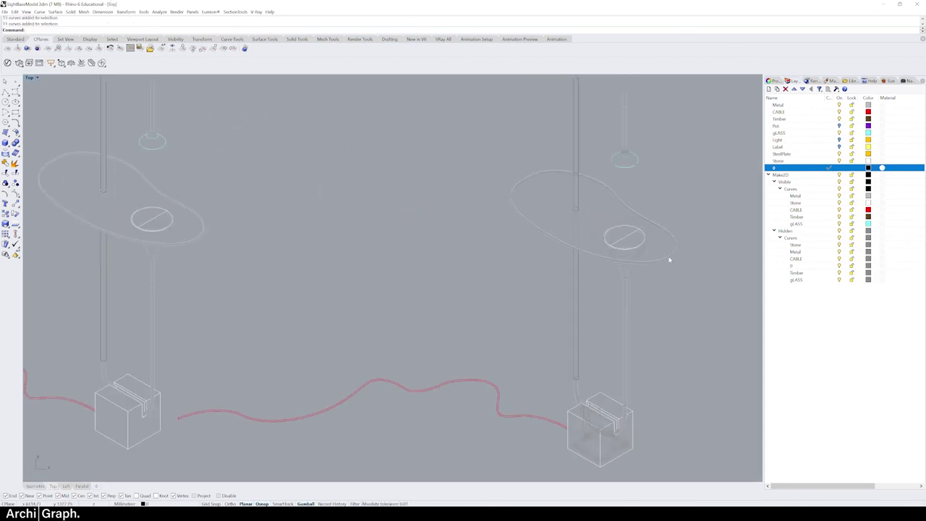
left_click(637, 246)
key("Escape")
left_click(613, 457)
left_click(627, 449)
left_click(666, 420)
double_click(29, 77)
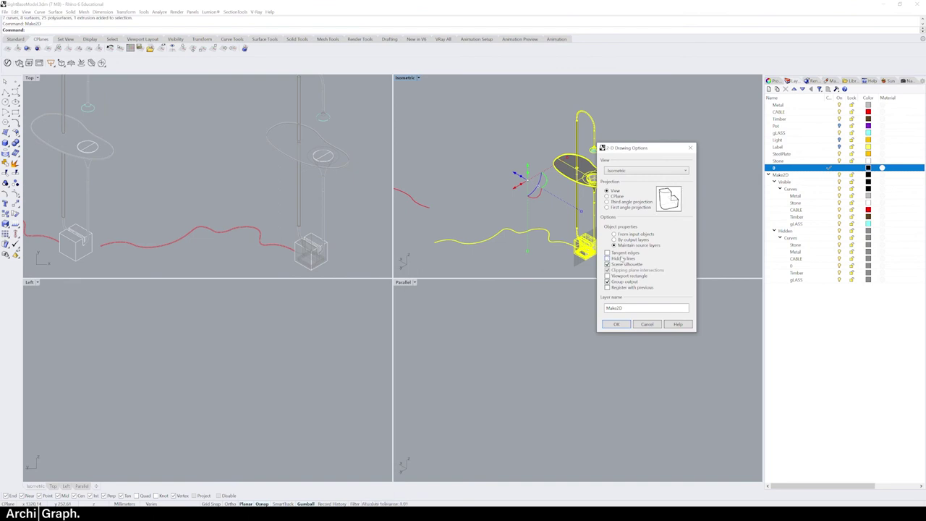
Untick the Scene silhouette option in the Make2D options
left_click(620, 265)
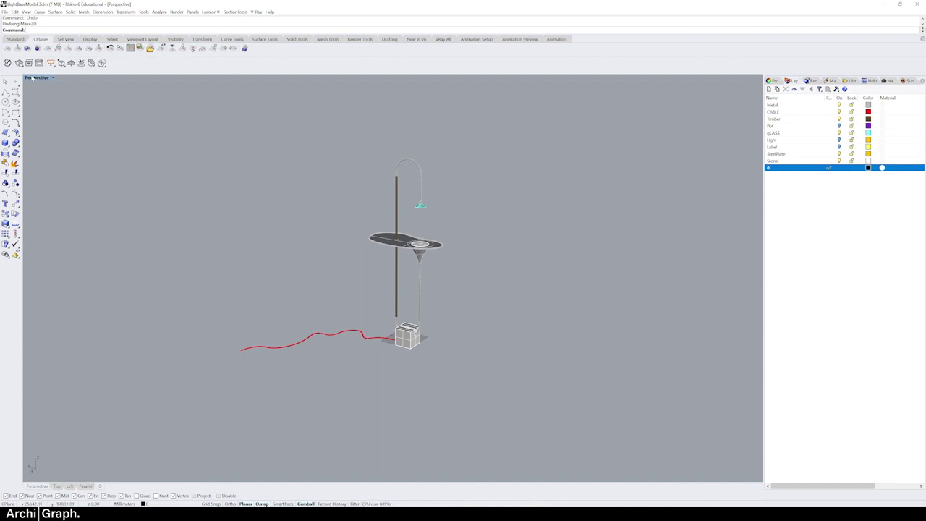
Set the viewport to the Right view, then to the NW isometric view
left_click(33, 78)
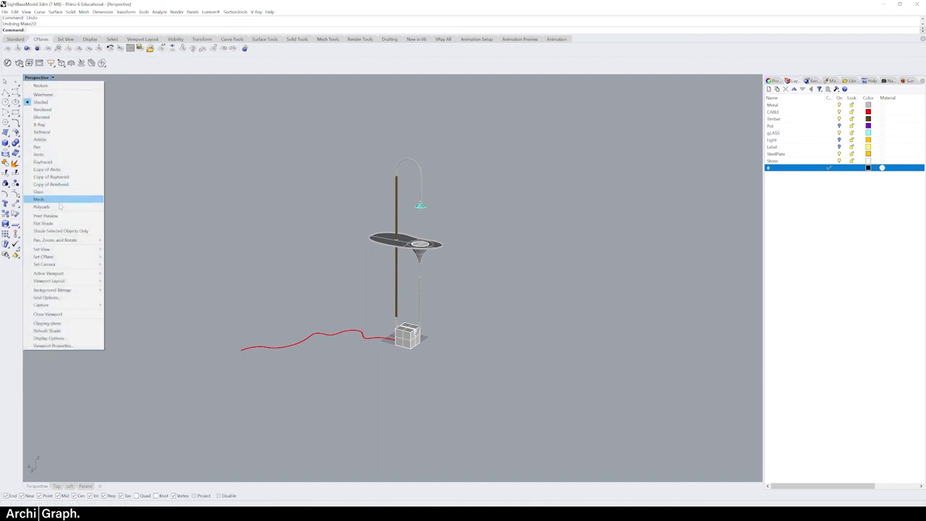
mouse_move(65, 249)
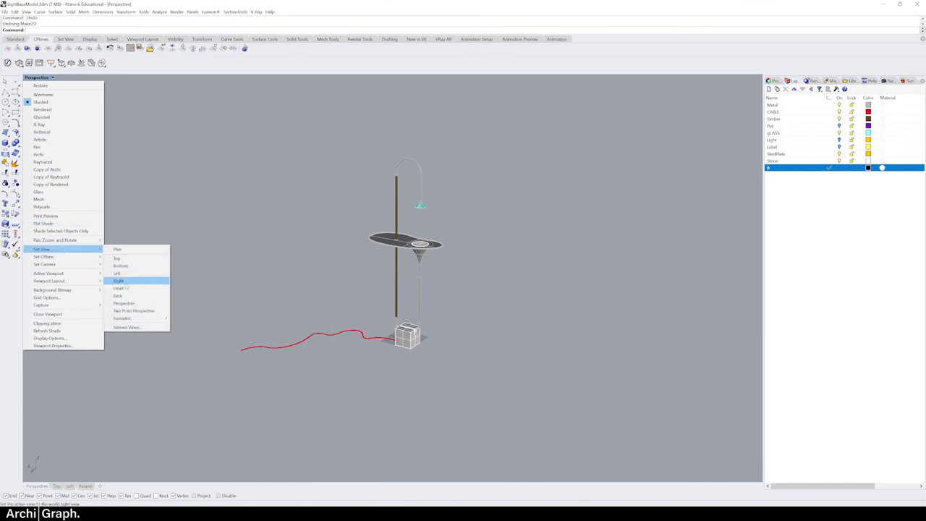
left_click(144, 282)
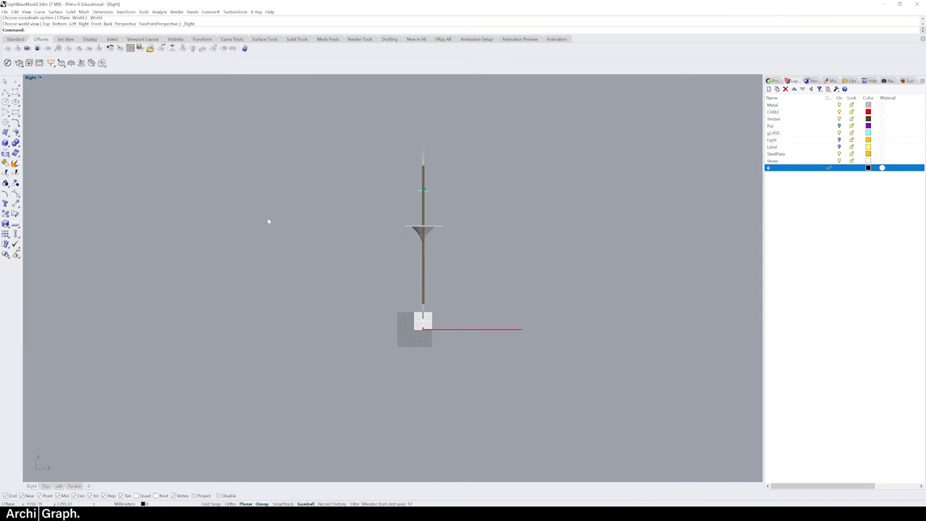
left_click(40, 78)
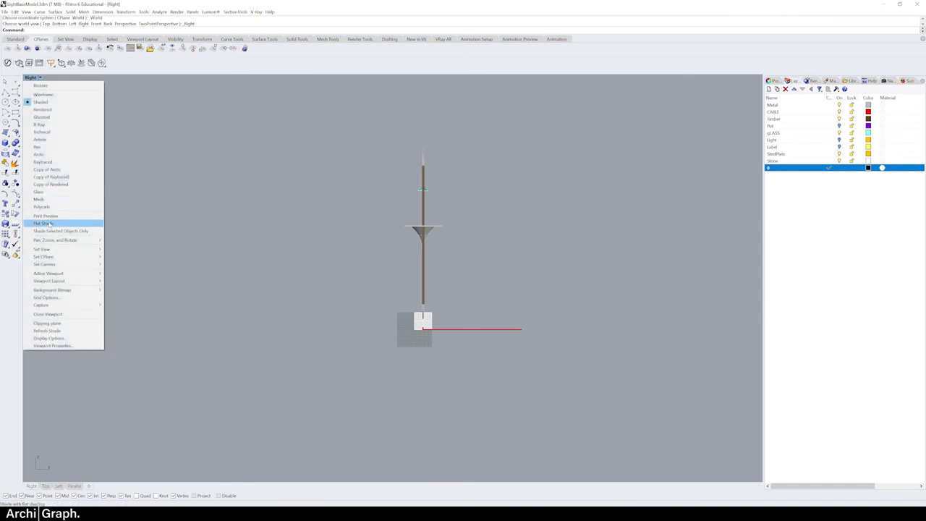
mouse_move(48, 250)
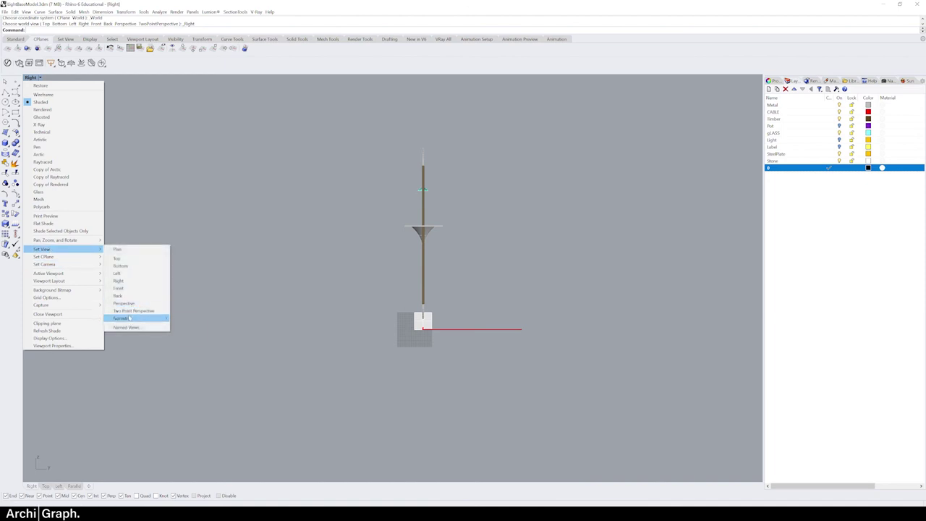
mouse_move(145, 318)
left_click(183, 325)
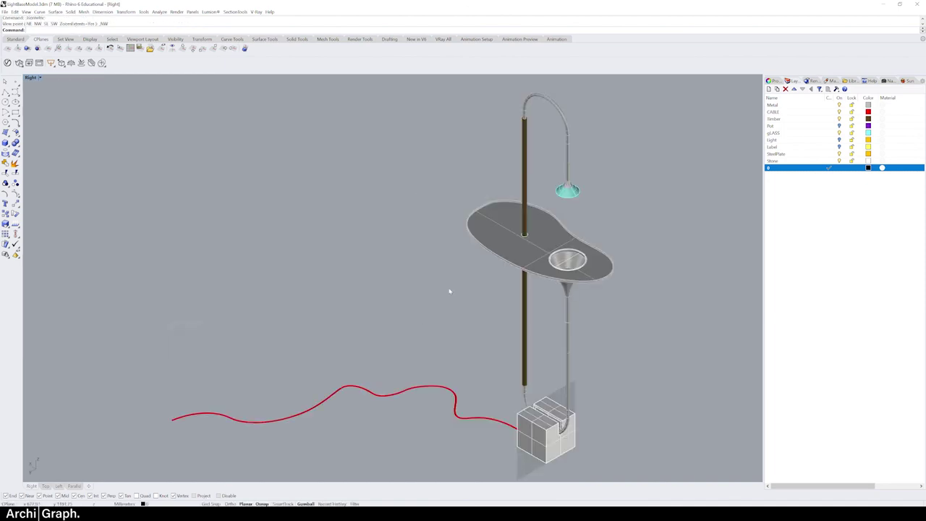
Zoom and pan to centre the lamp in the NW isometric view, then show the Named Views panel
scroll(460, 280, "down", 5)
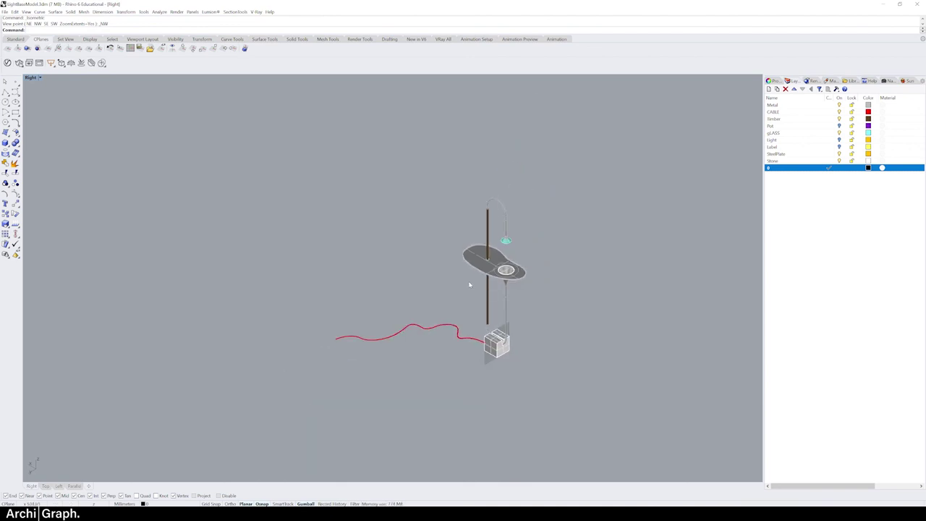
scroll(570, 299, "up", 3)
scroll(574, 302, "down", 2)
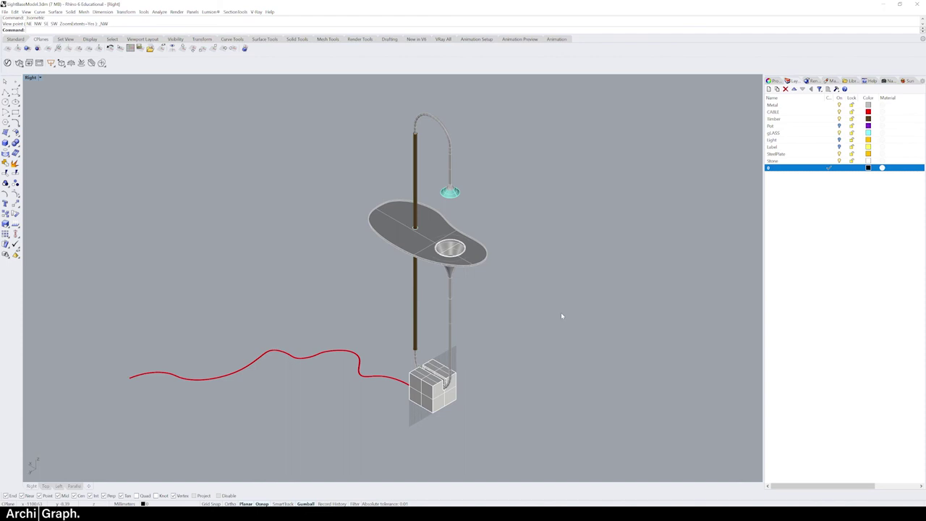
mouse_move(542, 311)
right_mouse_down()
mouse_move(619, 253)
mouse_move(492, 213)
mouse_move(432, 384)
mouse_move(605, 345)
mouse_move(631, 362)
mouse_move(616, 296)
mouse_move(523, 312)
mouse_move(534, 316)
right_mouse_up()
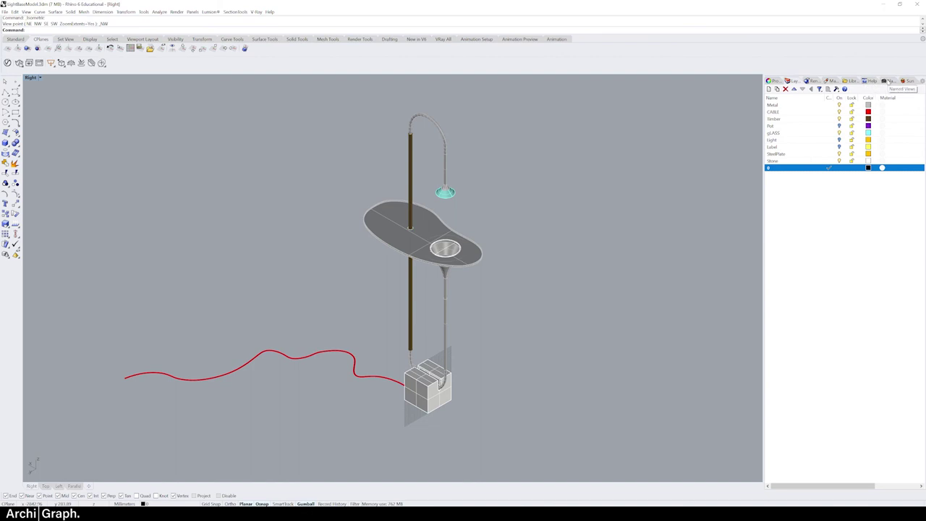
left_click(886, 81)
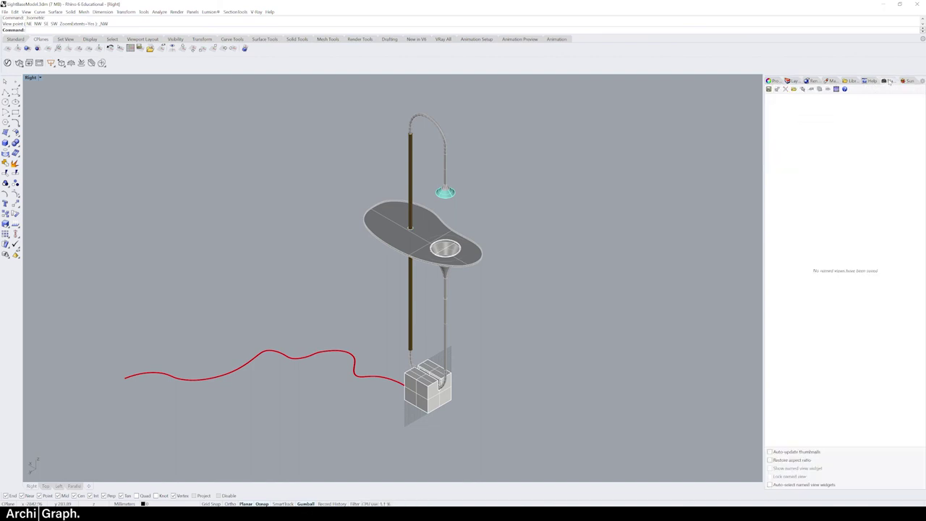
Show the Named Views panel and save the current NW view as the named view 'Isometric'
right_click(886, 81)
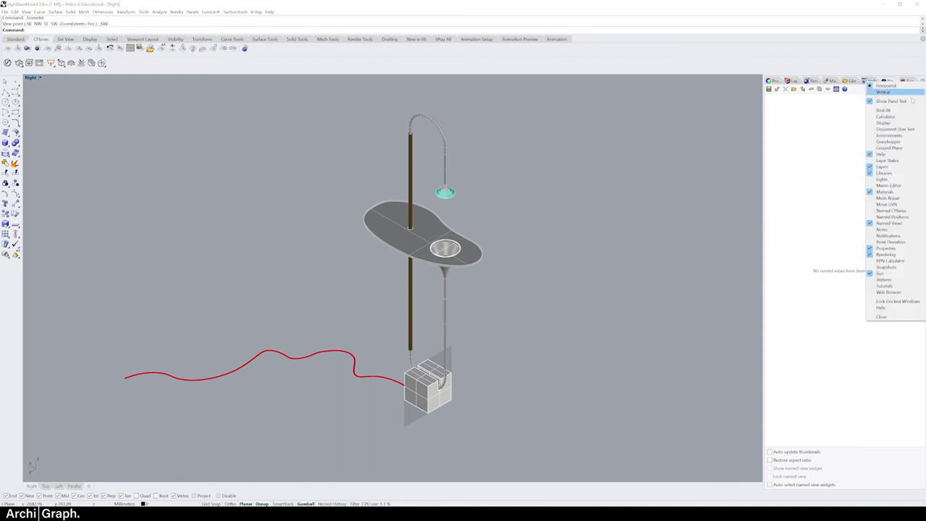
left_click(895, 227)
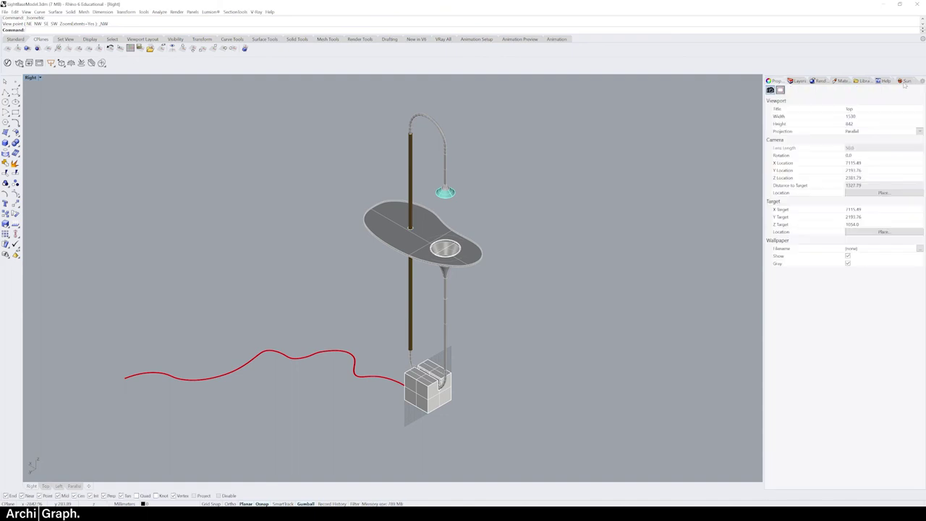
left_click(768, 89)
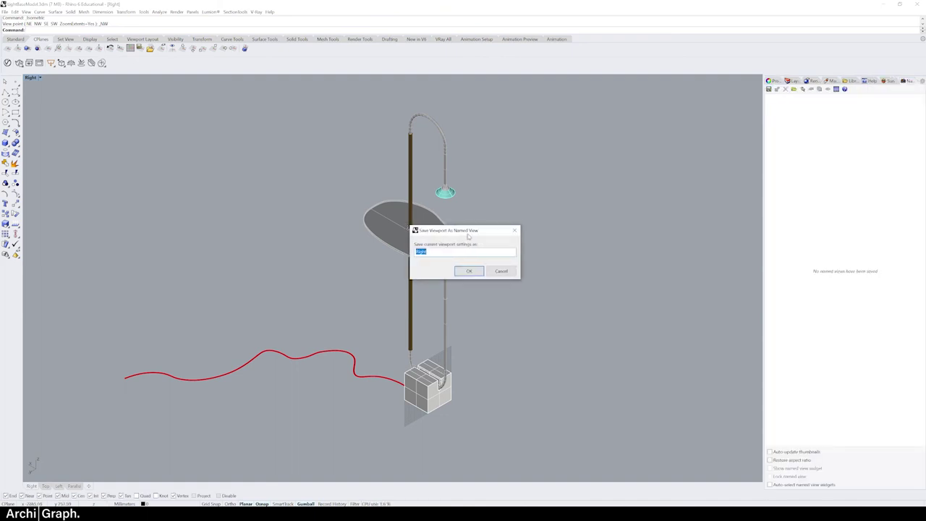
left_click_drag(467, 230, 627, 204)
type("lo")
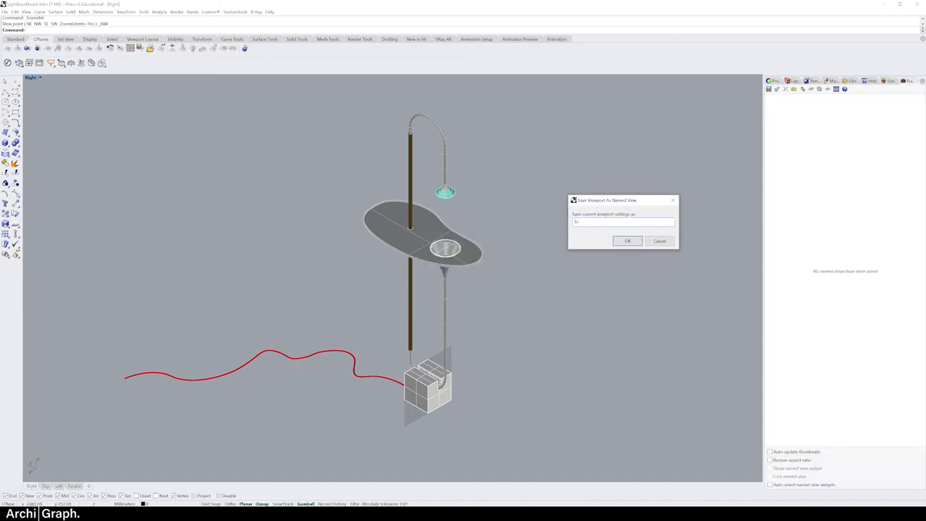
key("Return")
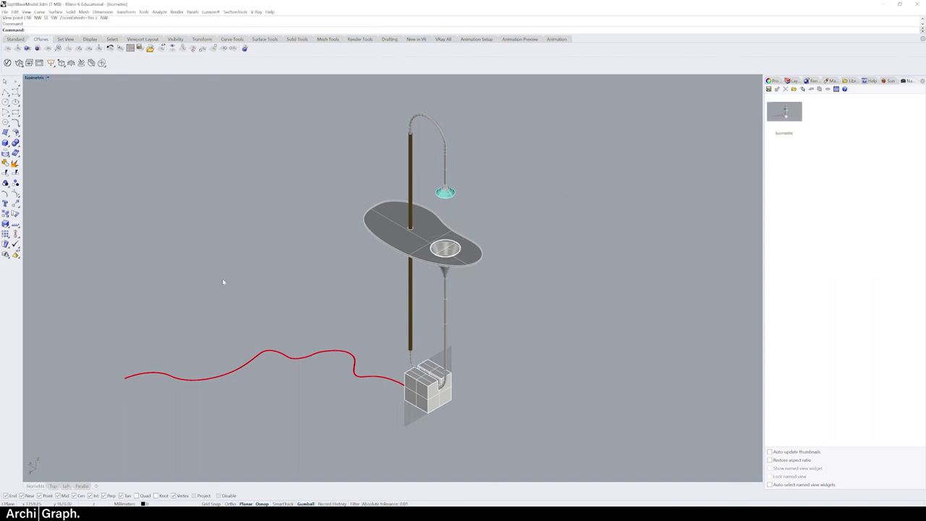